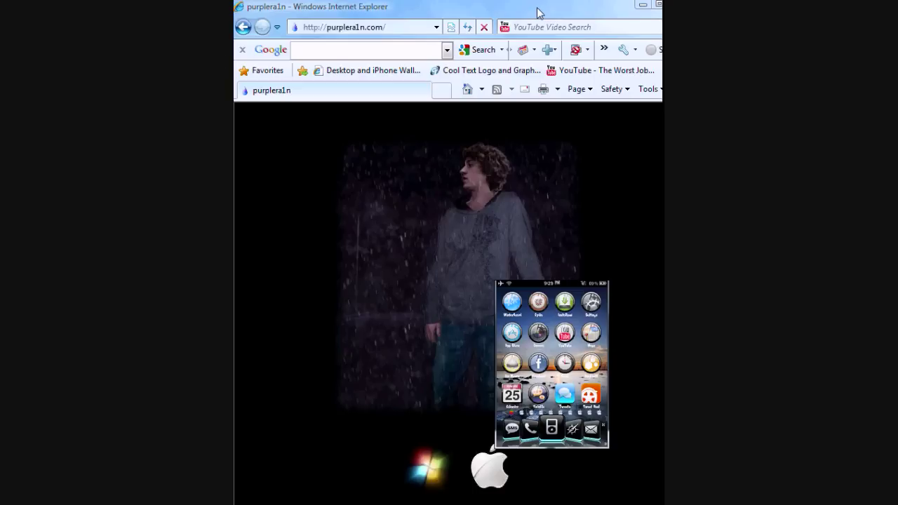
# Step: Download the Windows purplera1n.exe from purplera1n.com, accept both security warnings, and centre its window
pyautogui.click(338, 28)
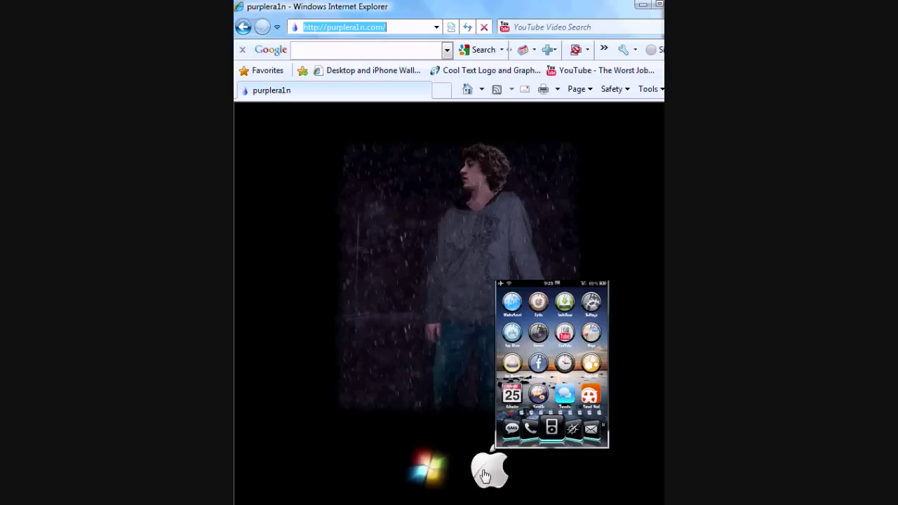
pyautogui.click(423, 472)
pyautogui.moveTo(638, 186); pyautogui.dragTo(438, 208)
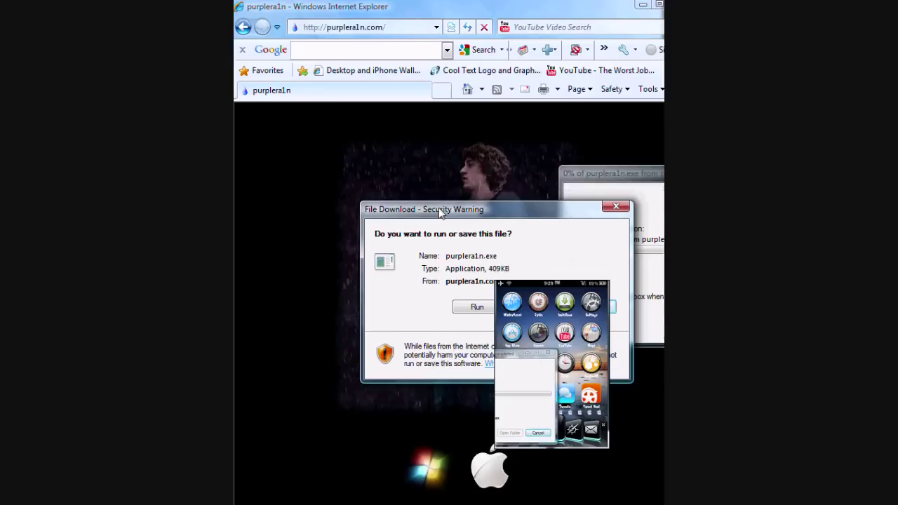
pyautogui.click(472, 308)
pyautogui.moveTo(637, 215); pyautogui.dragTo(407, 192)
pyautogui.click(545, 274)
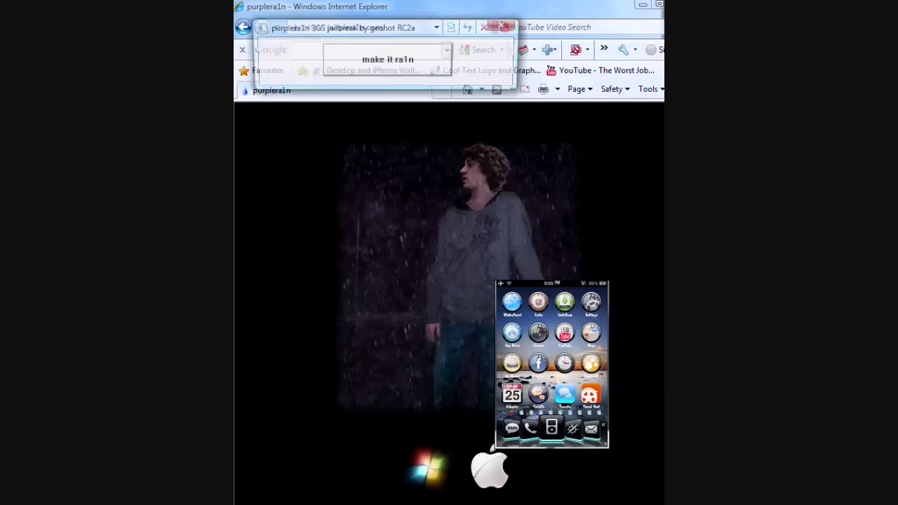
pyautogui.moveTo(419, 28)
pyautogui.mouseDown()
pyautogui.moveTo(476, 261)
pyautogui.moveTo(494, 252)
pyautogui.mouseUp()
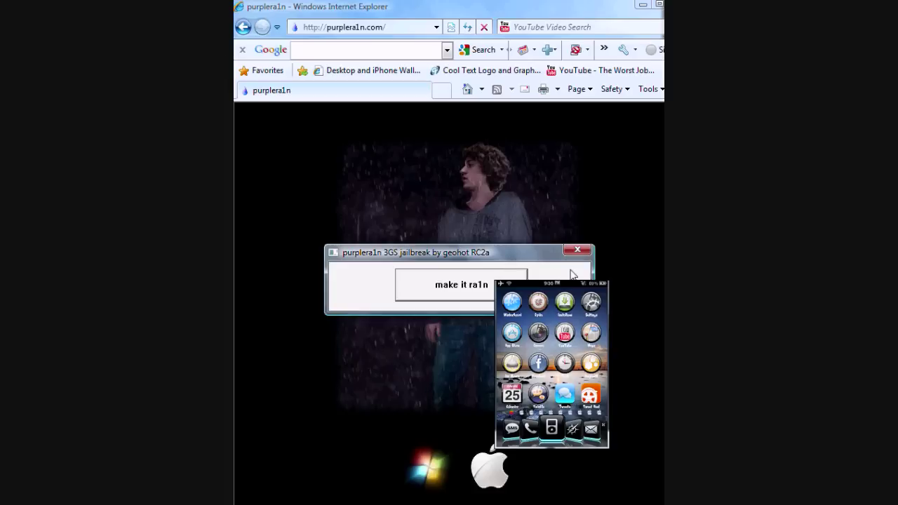
pyautogui.moveTo(467, 253); pyautogui.dragTo(467, 263)
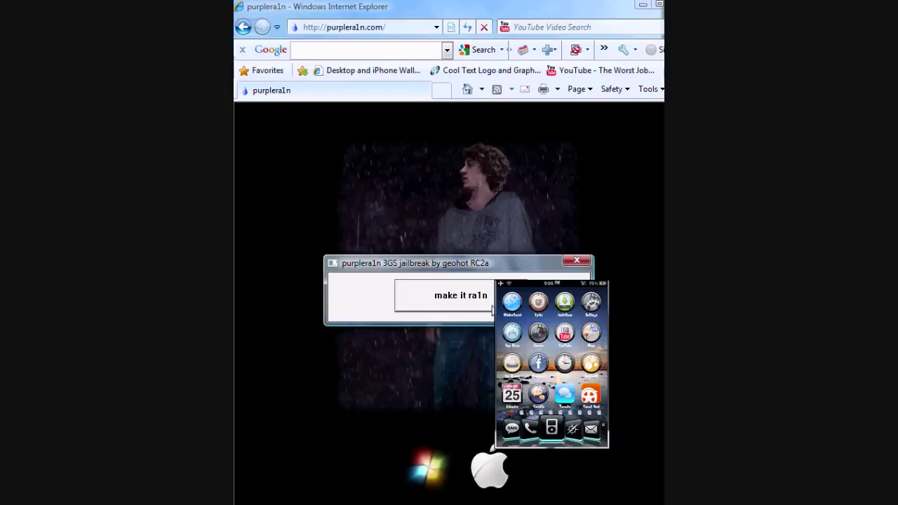
# Step: Run 'make it ra1n' on the connected iPhone 3GS and dismiss the VncViewer socket error
pyautogui.click(492, 311)
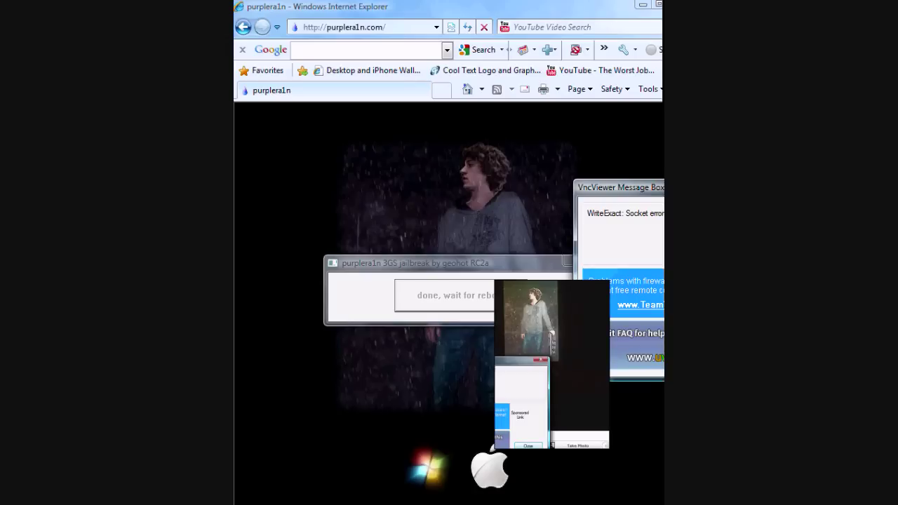
pyautogui.press('Return')
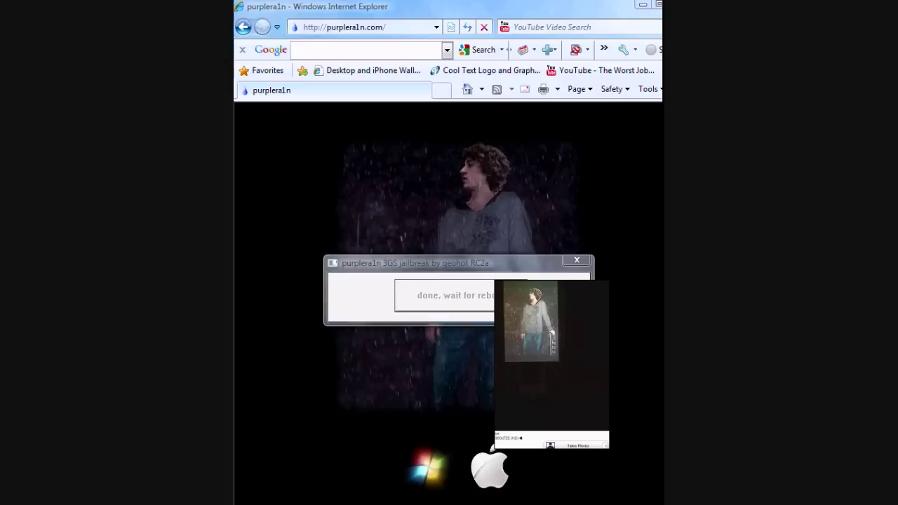
pyautogui.press('super')
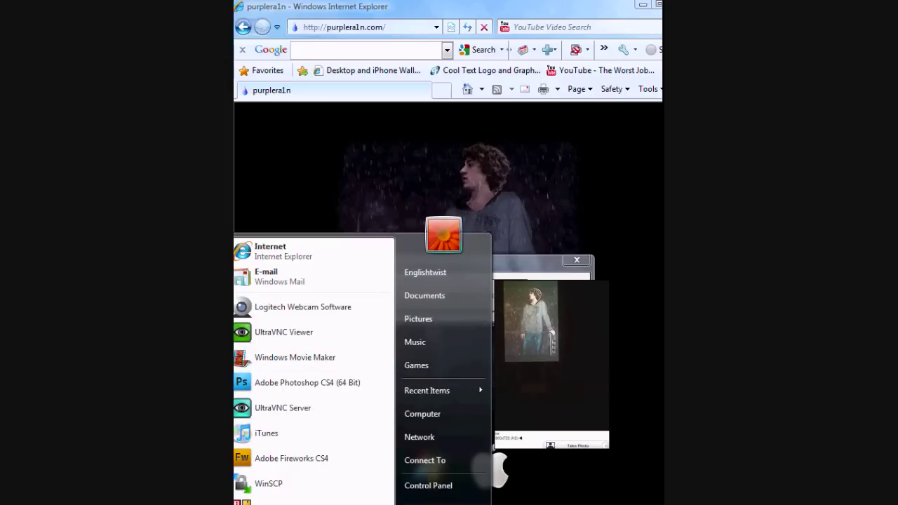
pyautogui.press('Escape')
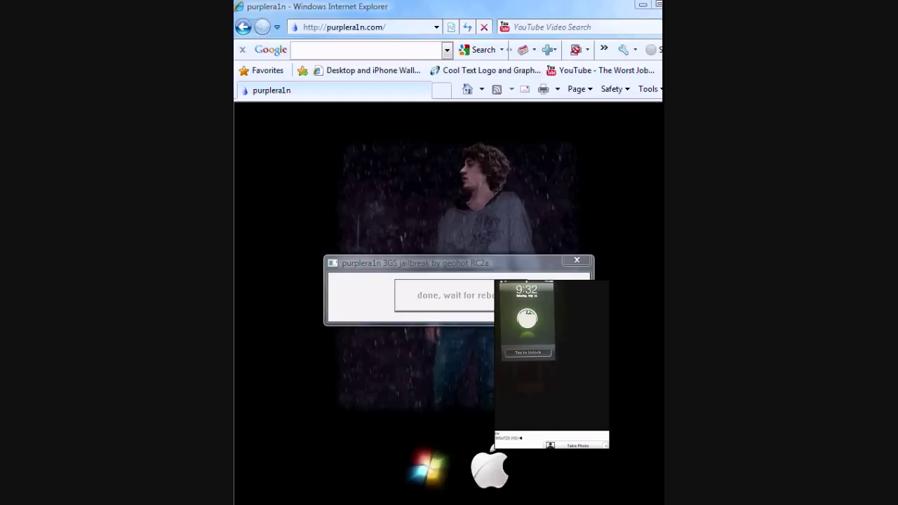
# Step: Launch UltraVNC Viewer and connect to the phone at 192.168.1.100, port 5900
pyautogui.press('super')
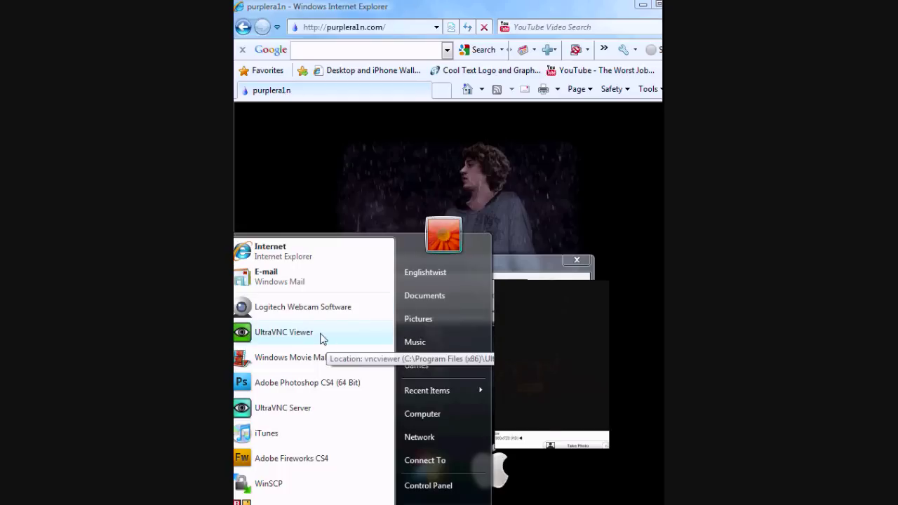
pyautogui.click(324, 337)
pyautogui.press('Return')
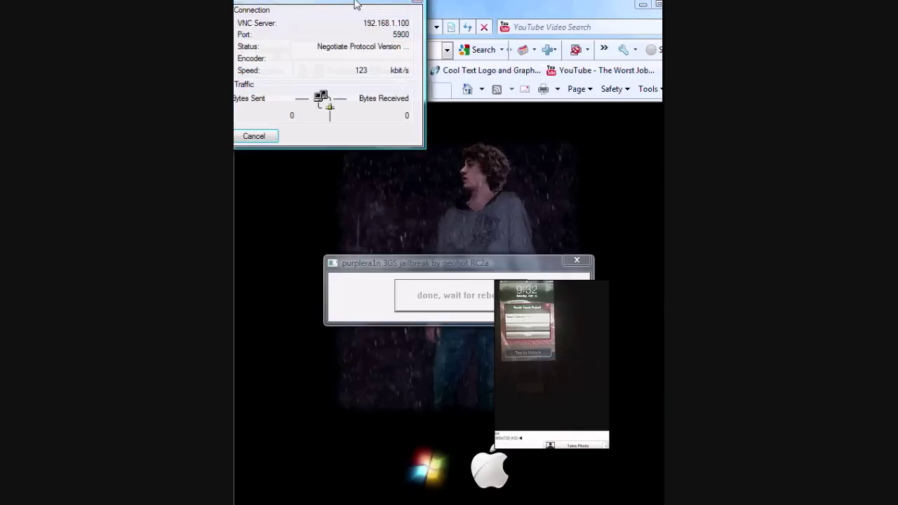